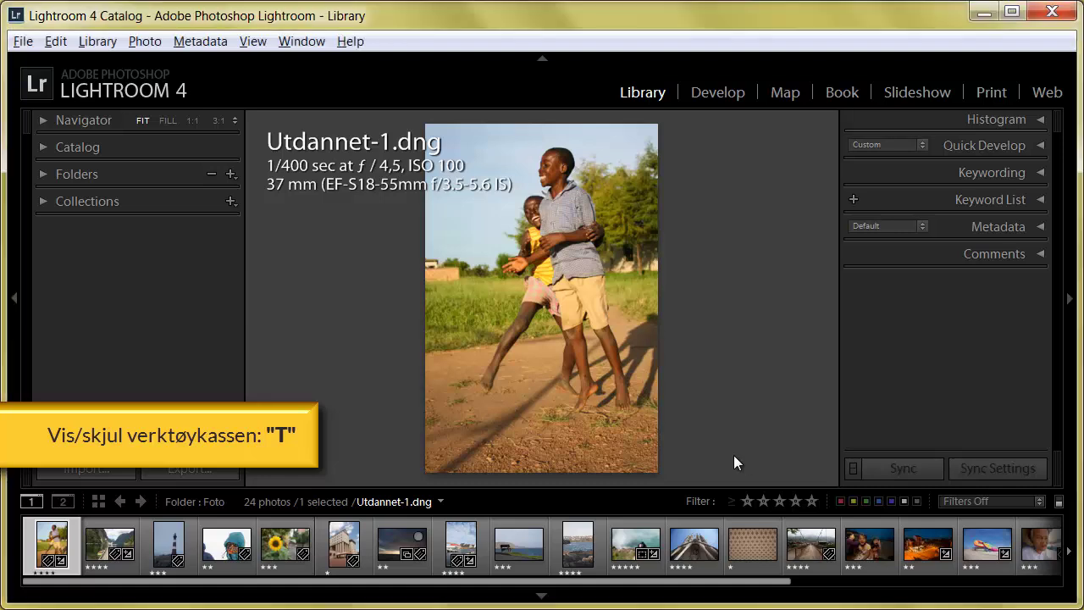
Toggle the toolbar, preview Loupe, and settle on the thumbnail grid of all 24 photos.
{"action": "key", "text": "t"}
{"action": "key", "text": "t"}
{"action": "key", "text": "t"}
{"action": "key", "text": "t"}
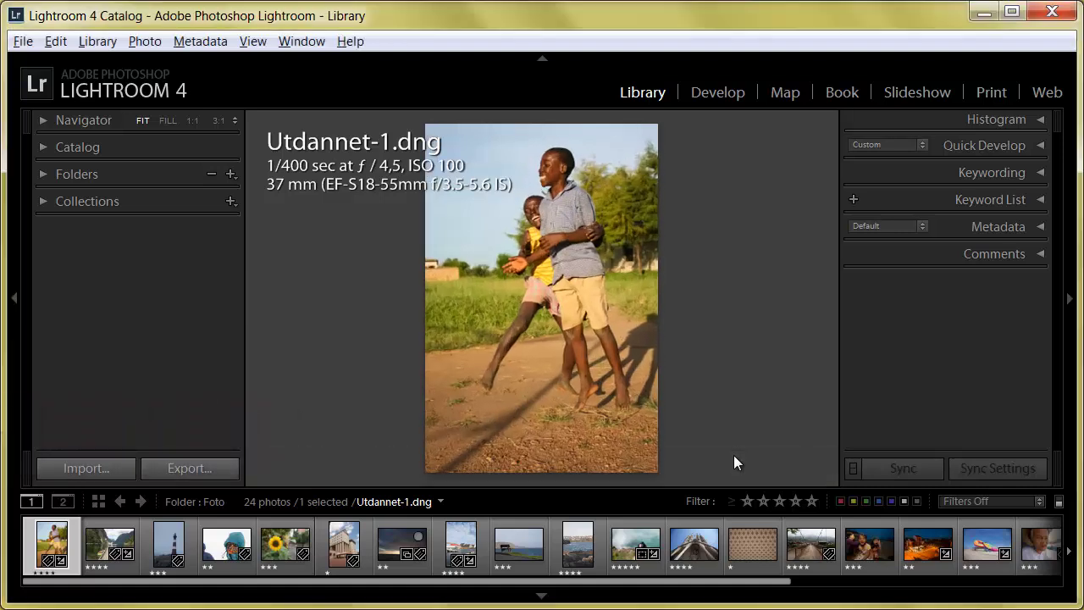
{"action": "key", "text": "t"}
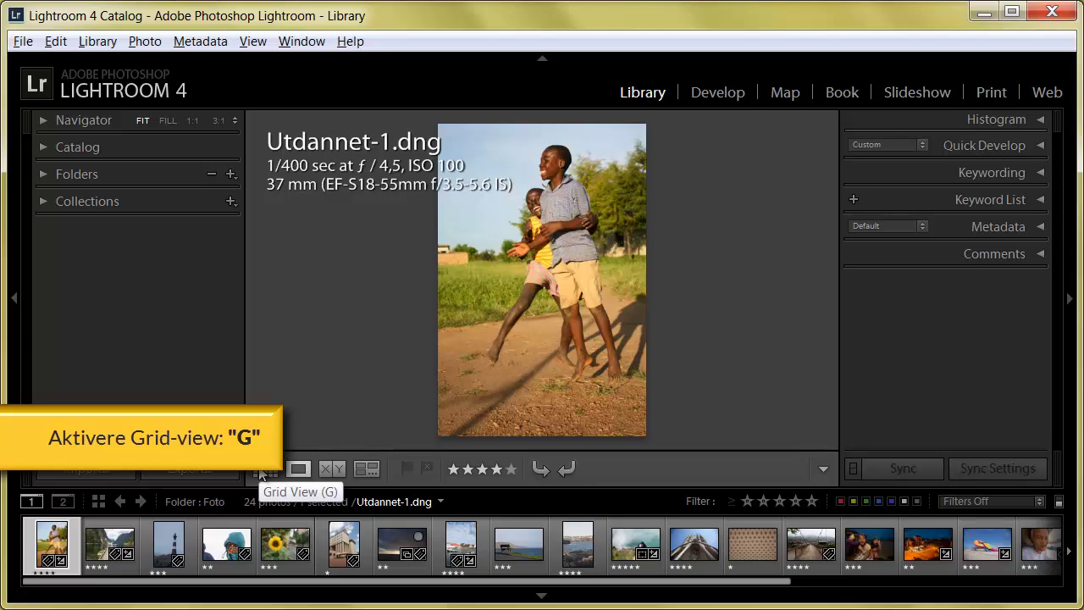
{"action": "left_click", "coordinate": [262, 470]}
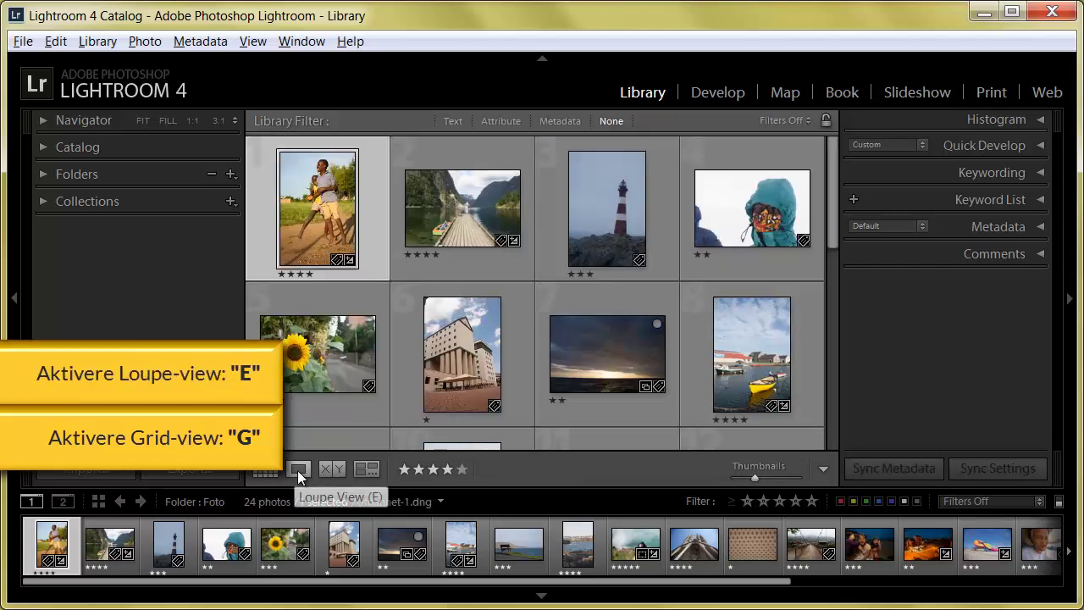
{"action": "left_click", "coordinate": [298, 468]}
{"action": "key", "text": "g"}
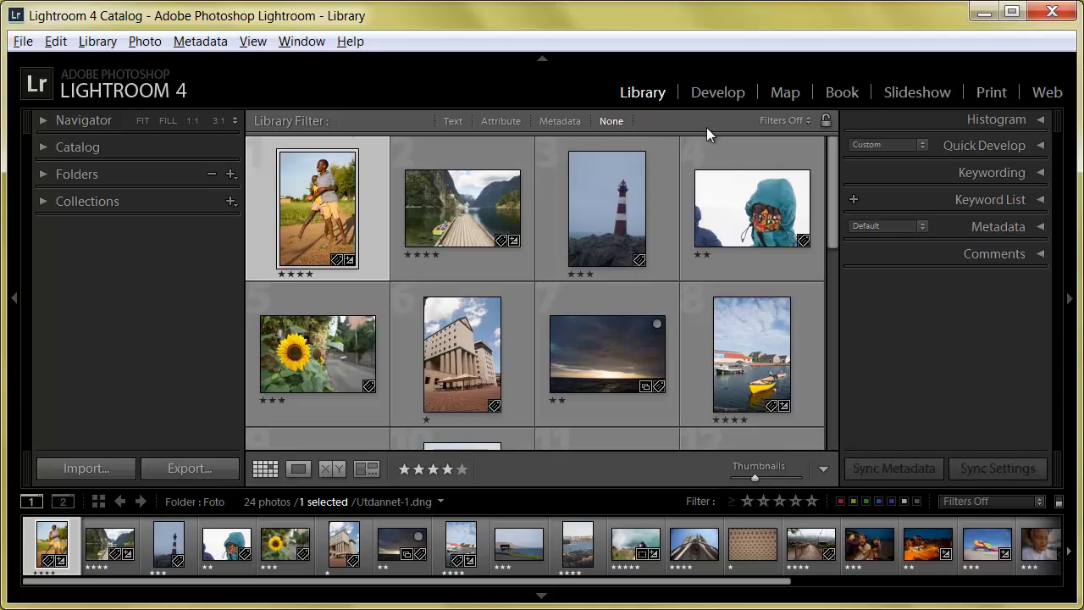
{"action": "mouse_move", "coordinate": [741, 160]}
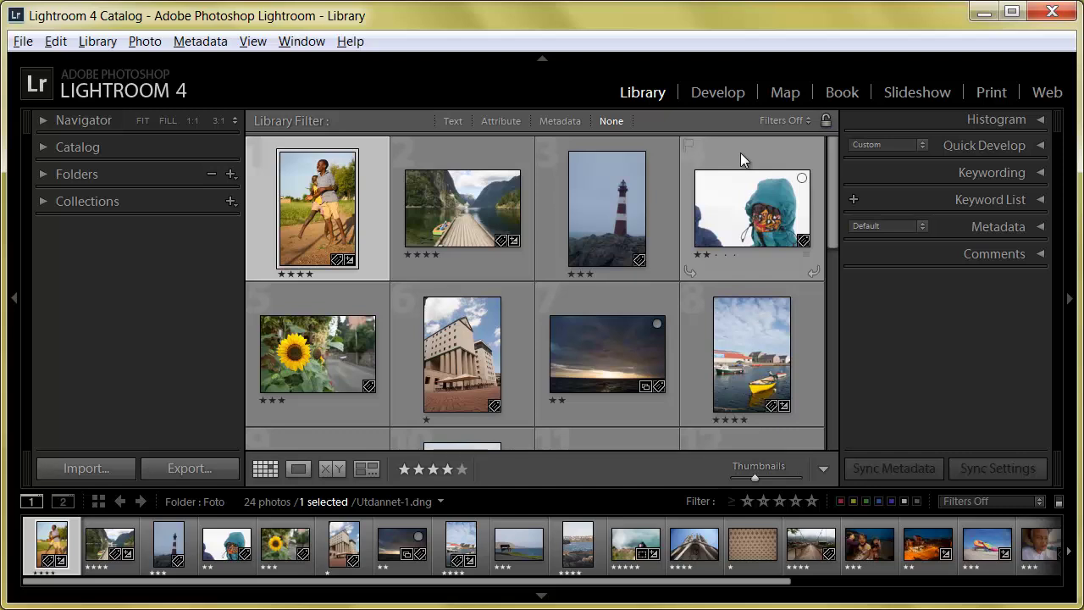
{"action": "scroll", "coordinate": [740, 153], "scroll_direction": "down", "scroll_amount": 1}
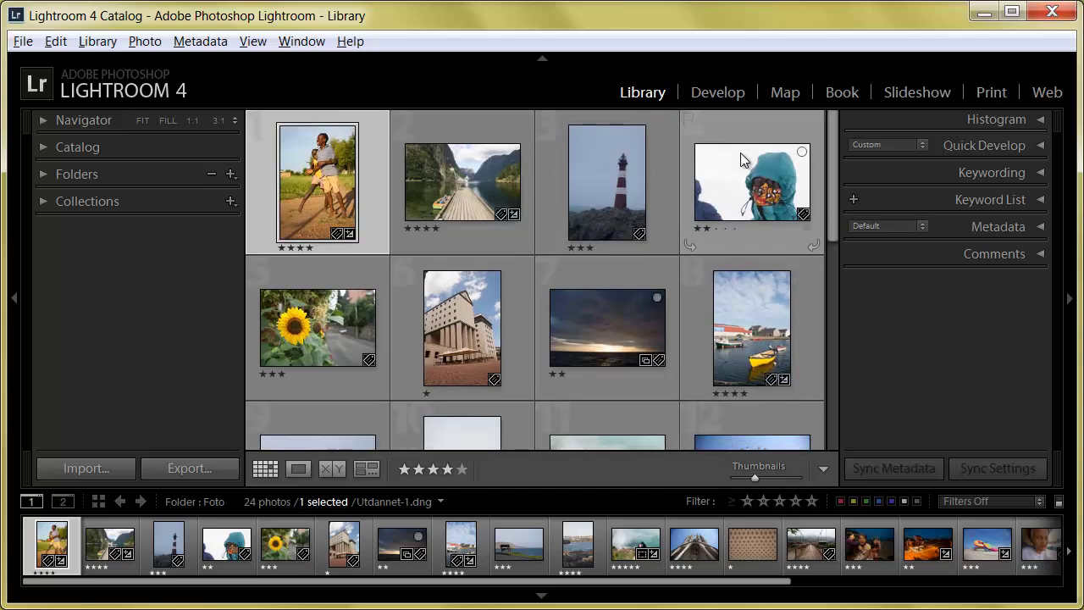
{"action": "scroll", "coordinate": [740, 153], "scroll_direction": "up", "scroll_amount": 1}
{"action": "key", "text": "backslash"}
{"action": "key", "text": "backslash"}
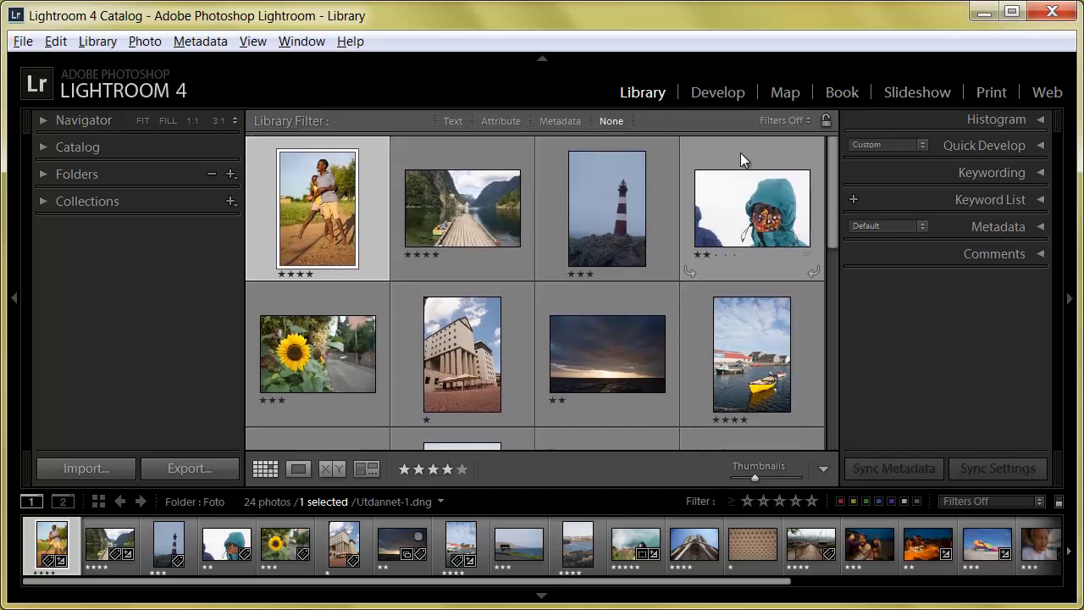
{"action": "key", "text": "backslash"}
{"action": "key", "text": "backslash"}
{"action": "key", "text": "j"}
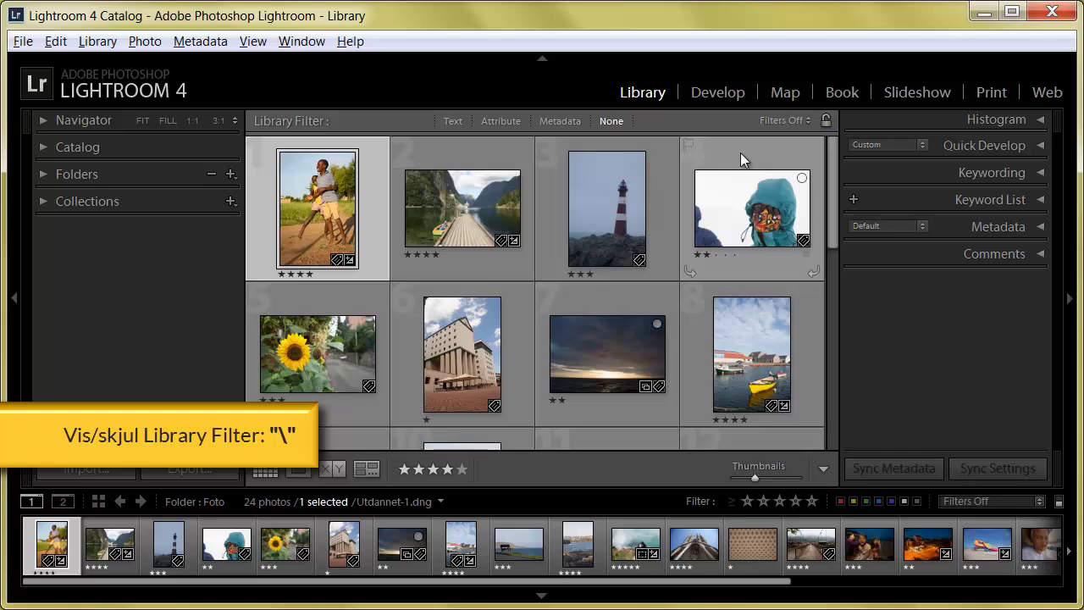
{"action": "key", "text": "j"}
{"action": "key", "text": "backslash"}
{"action": "key", "text": "backslash"}
{"action": "key", "text": "backslash"}
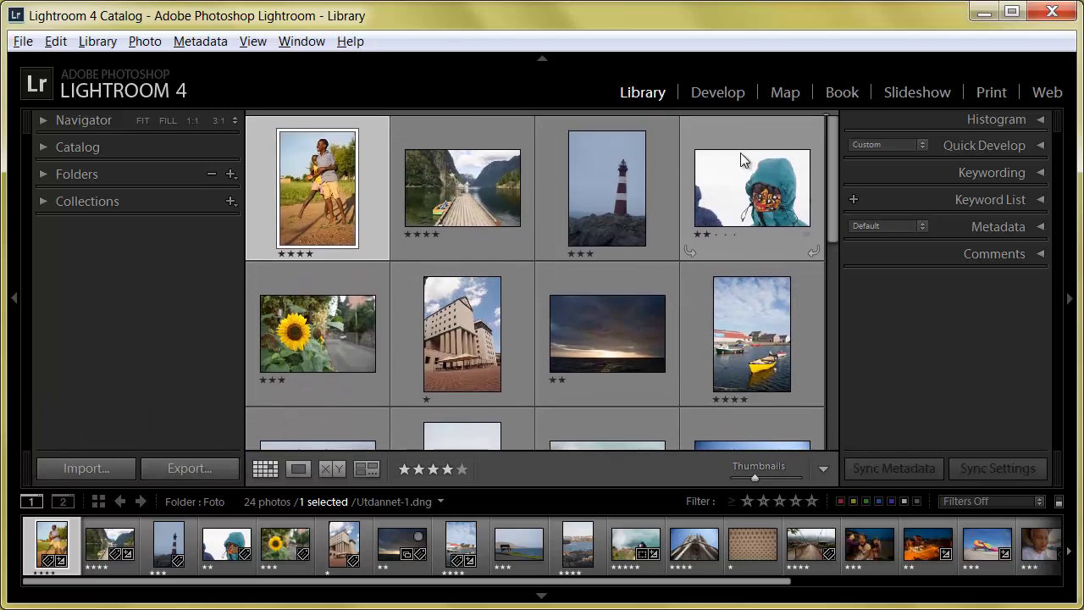
{"action": "key", "text": "j"}
{"action": "key", "text": "backslash"}
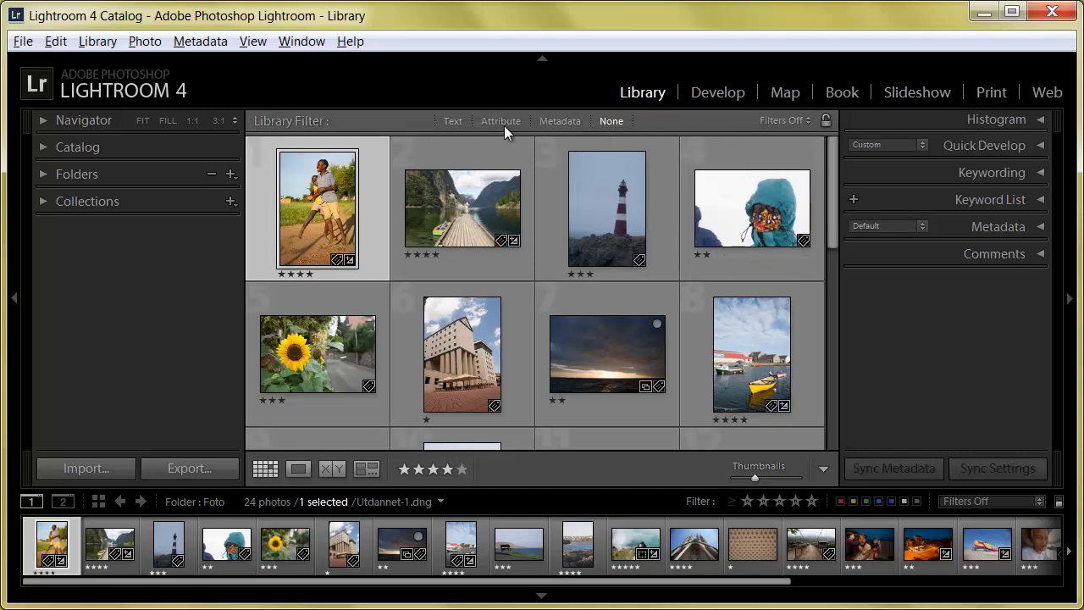
Try Text filter searches for kyst, shetland and solsikke, then clear the search field.
{"action": "left_click", "coordinate": [452, 124]}
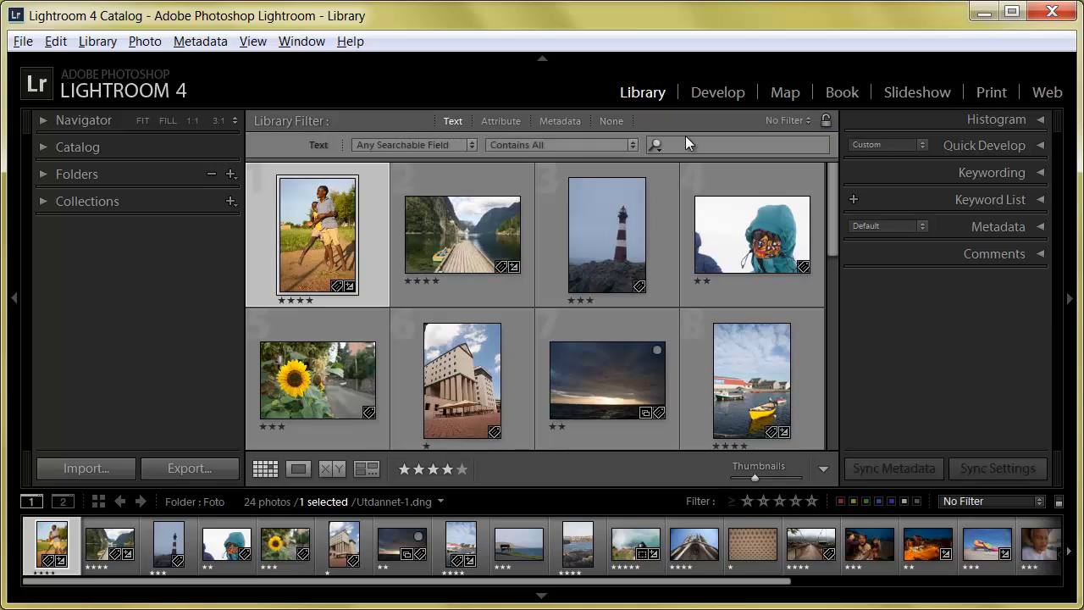
{"action": "type", "text": "kyst"}
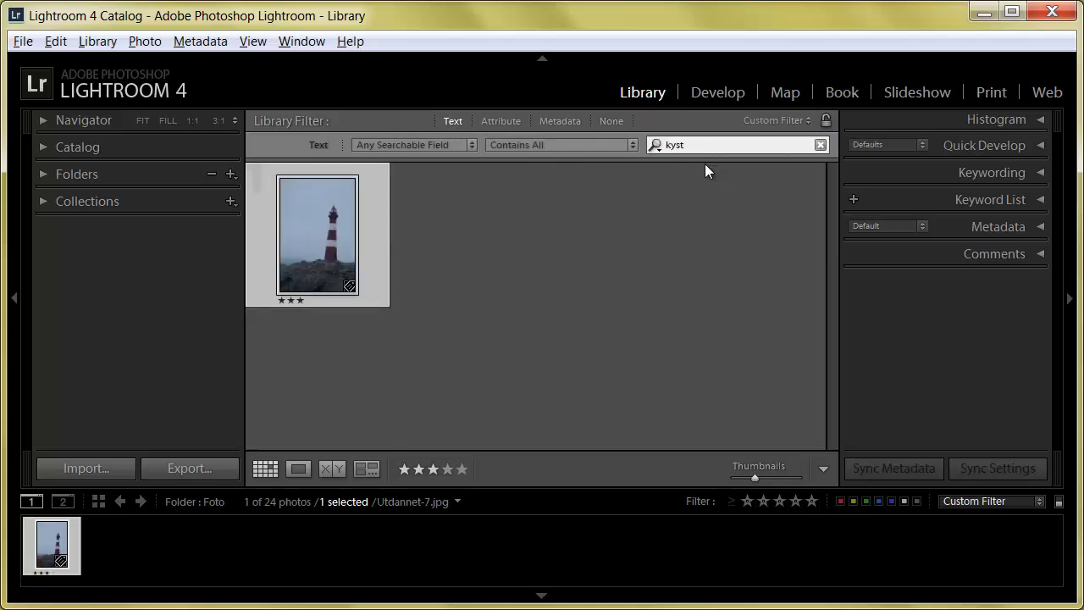
{"action": "key", "text": "Return"}
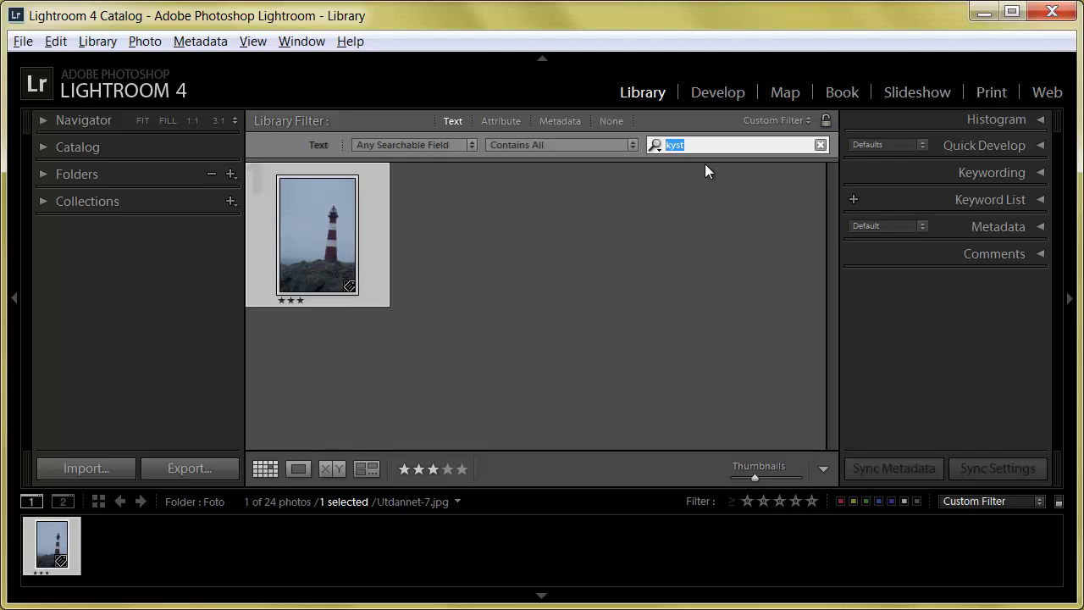
{"action": "type", "text": "shetland"}
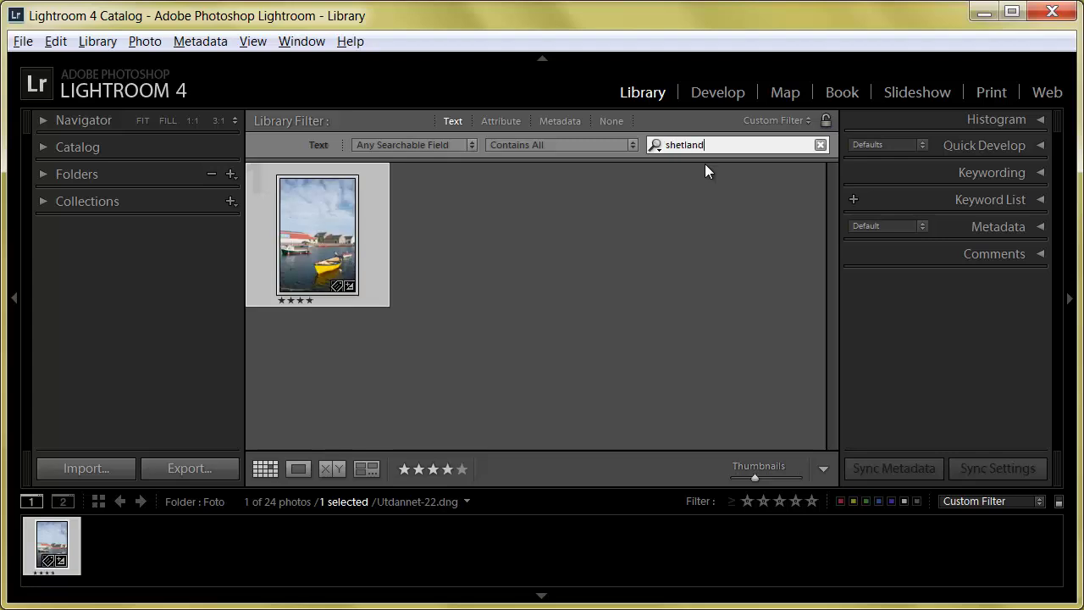
{"action": "key", "text": "Return"}
{"action": "type", "text": "bloms"}
{"action": "type", "text": "solsikke"}
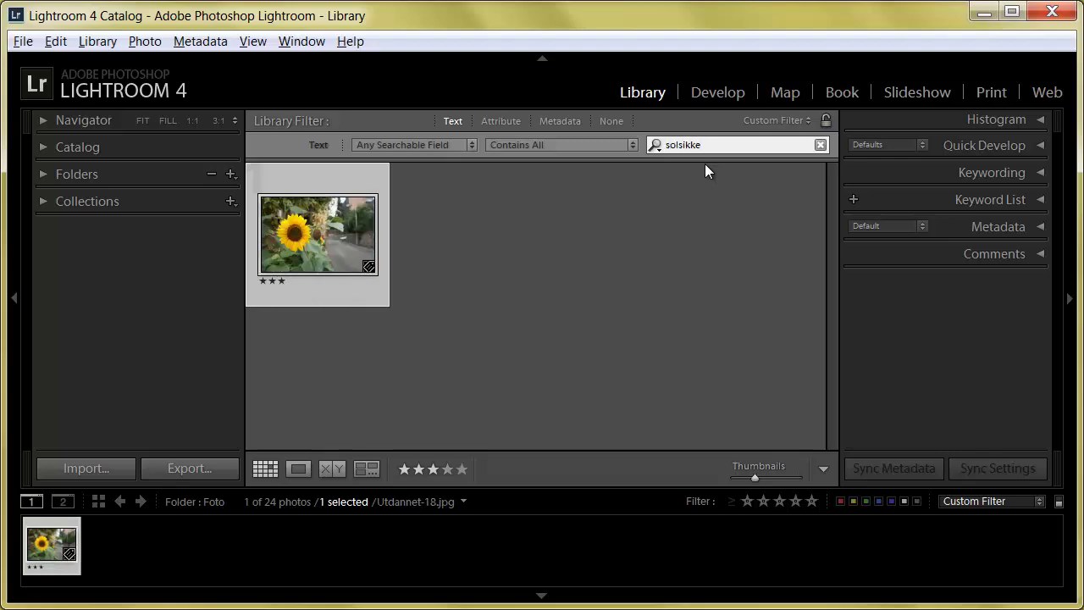
{"action": "key", "text": "Return"}
{"action": "key", "text": "BackSpace"}
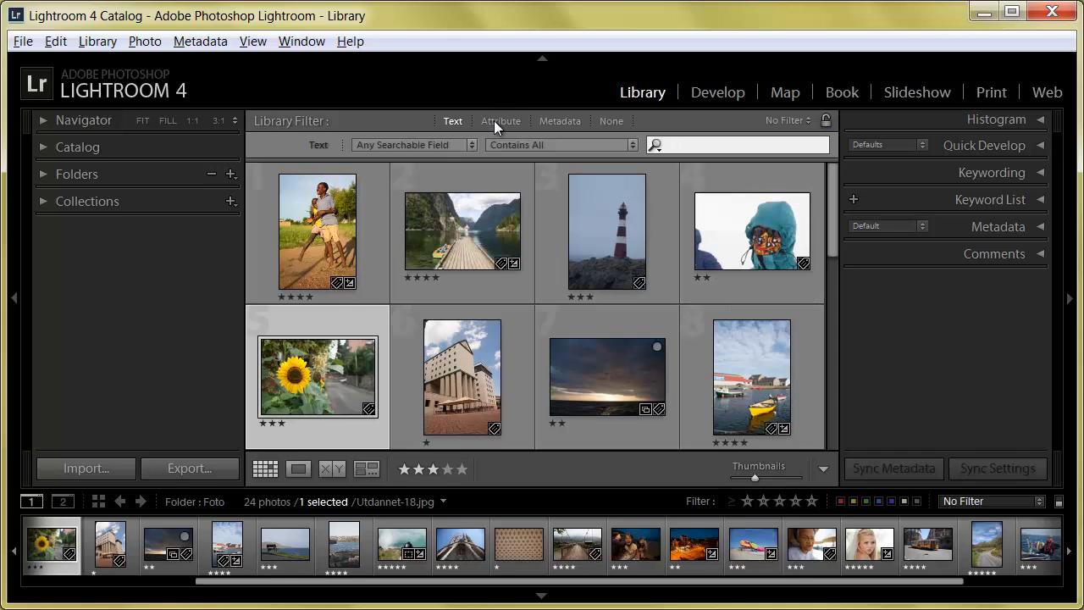
Test Attribute filters for four and five stars and red label, then clear them all.
{"action": "left_click", "coordinate": [493, 120]}
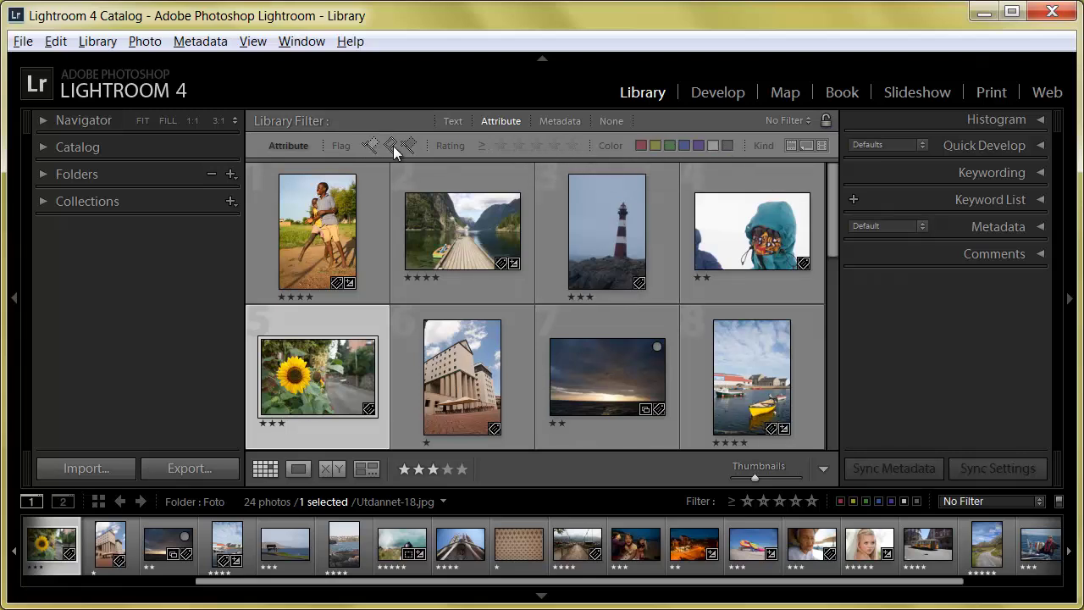
{"action": "left_click", "coordinate": [551, 144]}
{"action": "mouse_move", "coordinate": [606, 235]}
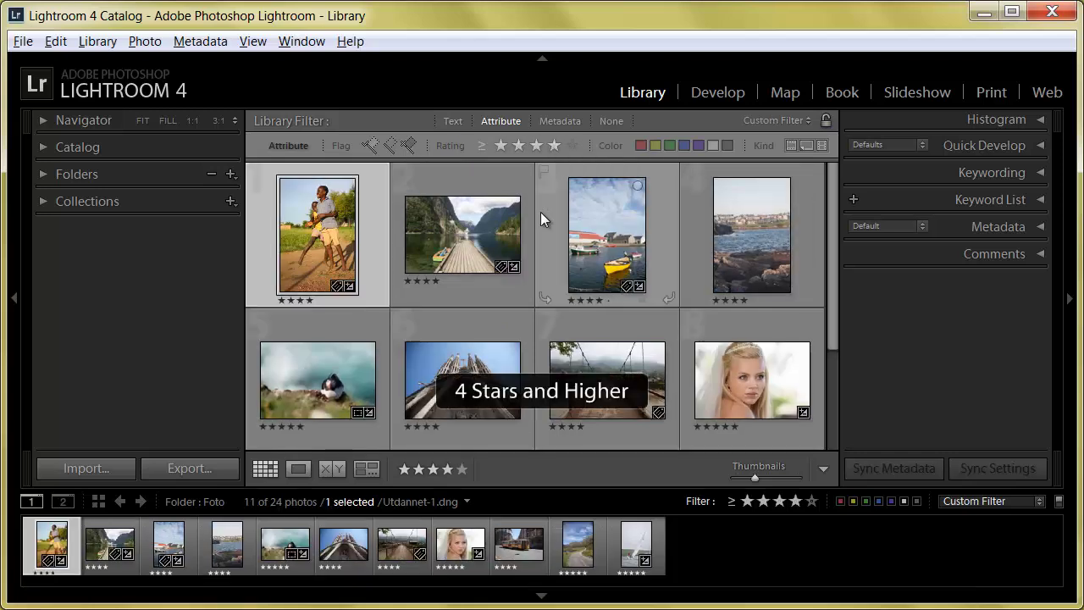
{"action": "left_click", "coordinate": [571, 145]}
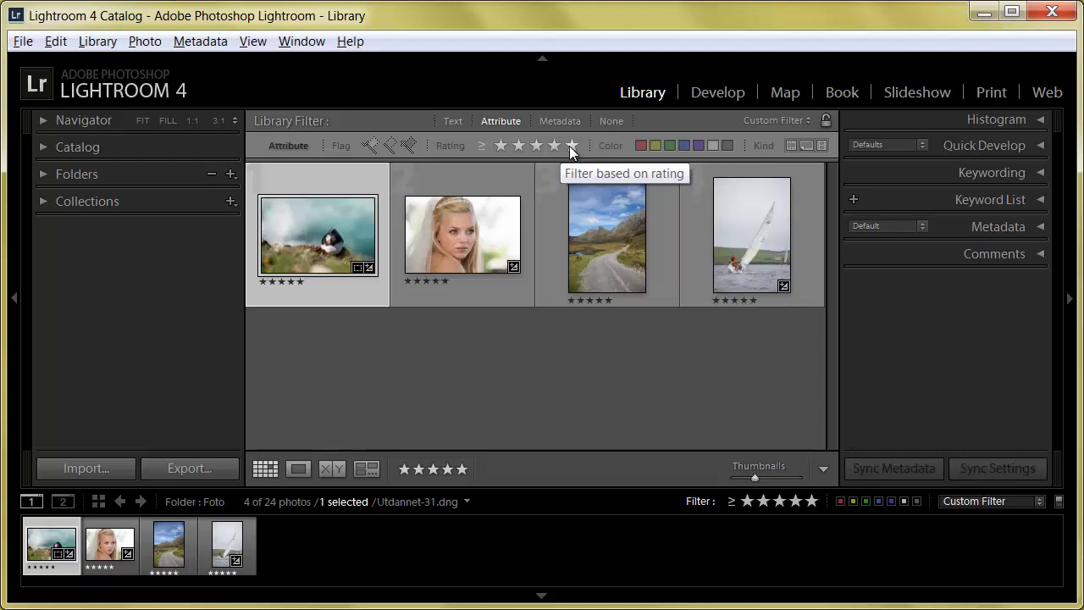
{"action": "left_click", "coordinate": [641, 145]}
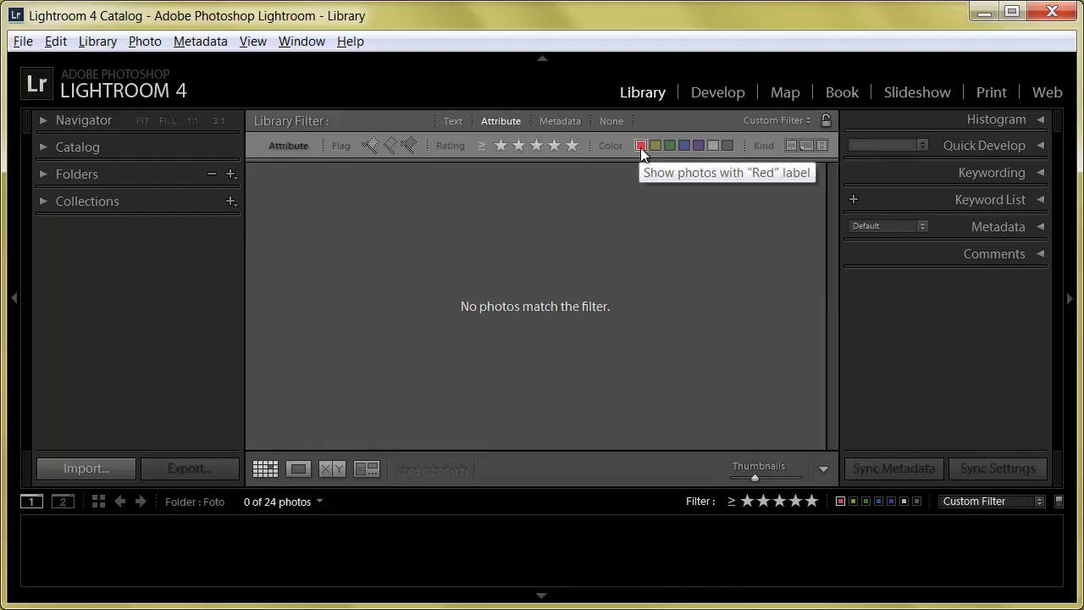
{"action": "left_click", "coordinate": [641, 145]}
{"action": "left_click", "coordinate": [500, 145]}
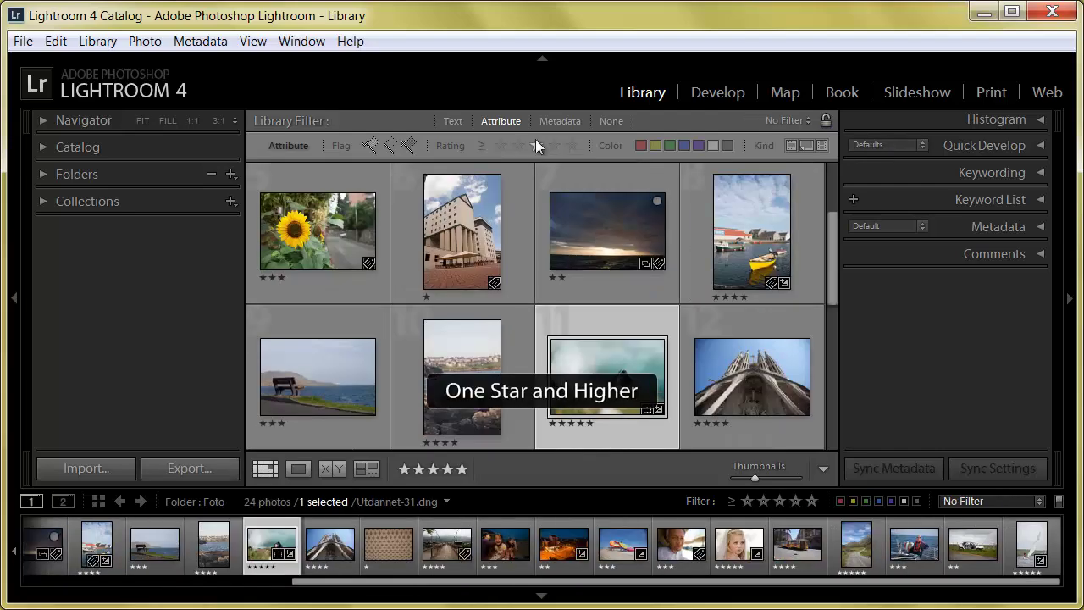
Show the Metadata filter columns and hide the side panels, module bar and filmstrip.
{"action": "left_click", "coordinate": [554, 121]}
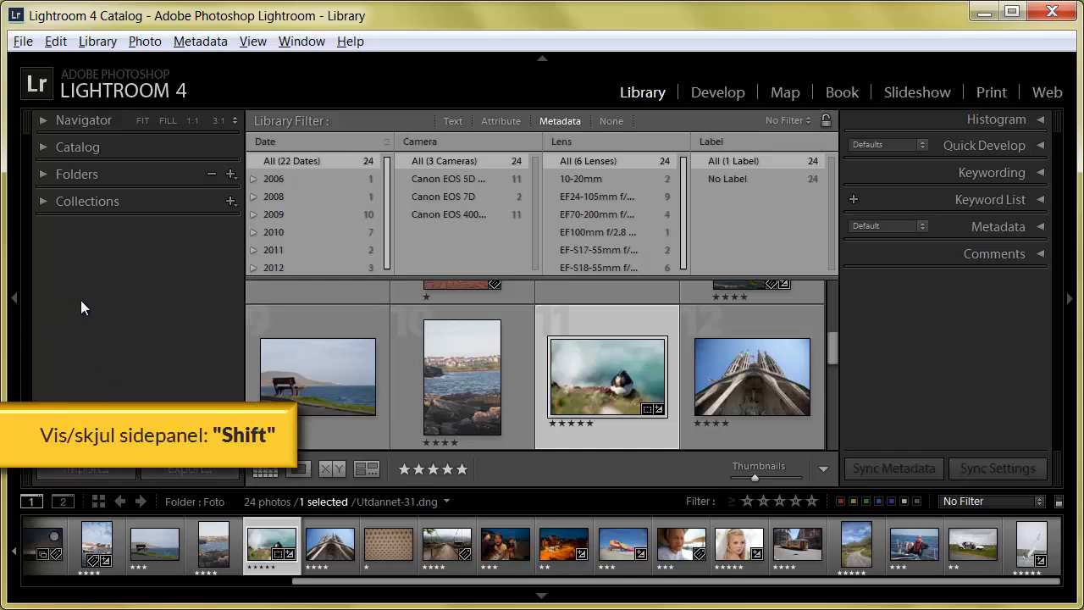
{"action": "key", "text": "Tab"}
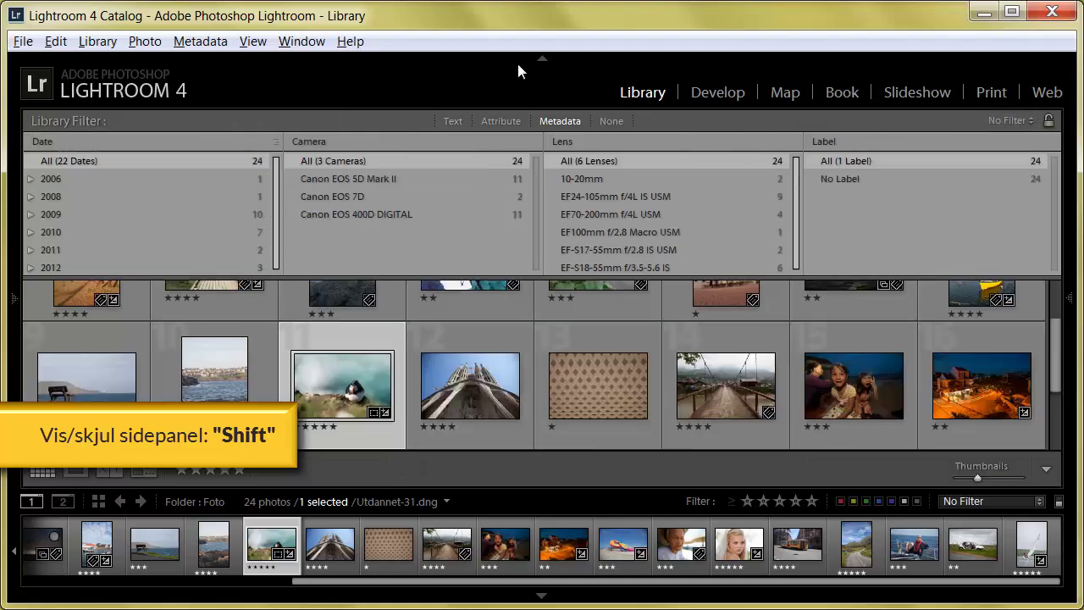
{"action": "left_click", "coordinate": [541, 61]}
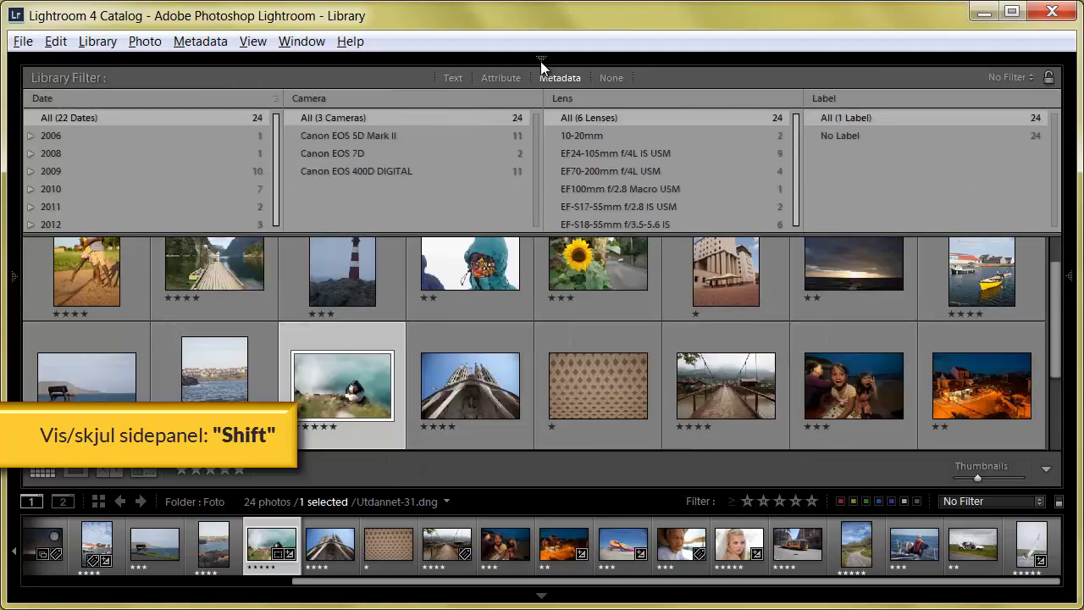
{"action": "left_click", "coordinate": [542, 598]}
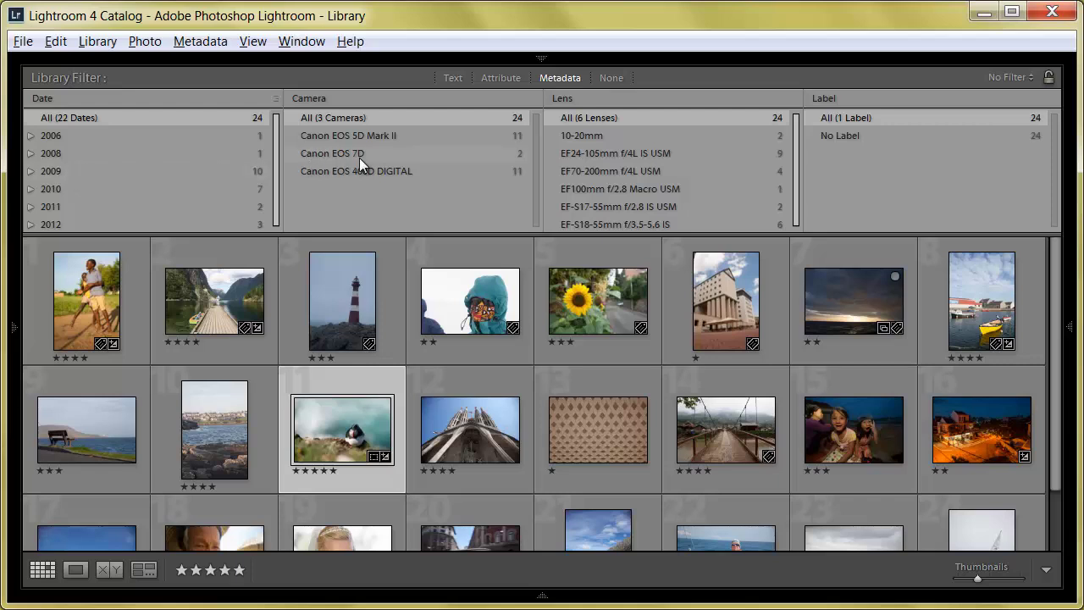
Filter by 2009, Canon EOS 5D Mark II and EF24-105mm lens, then reset to All.
{"action": "left_click", "coordinate": [68, 176]}
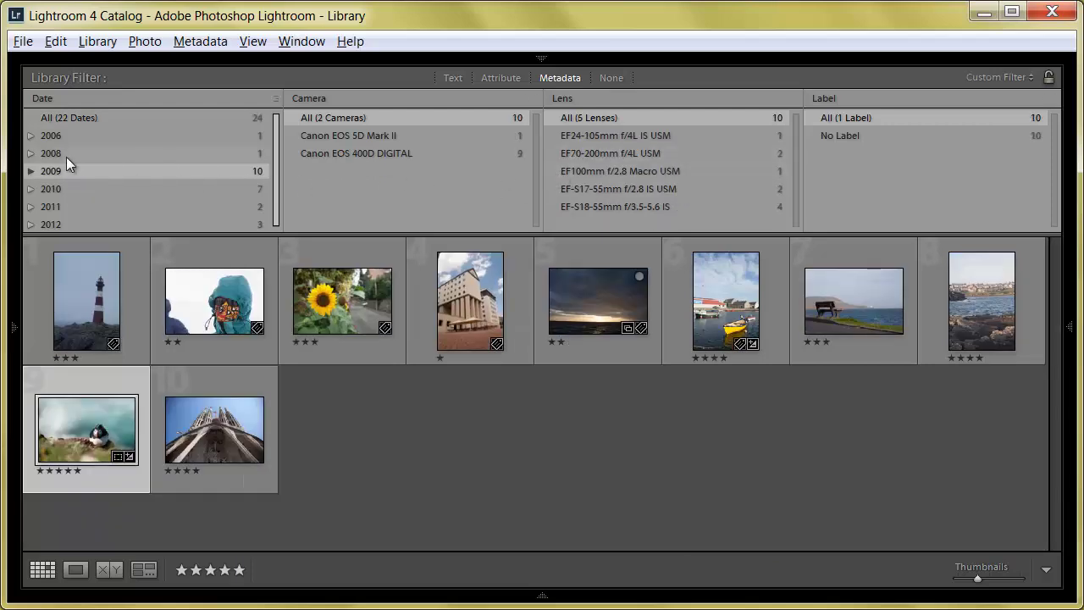
{"action": "left_click", "coordinate": [52, 139]}
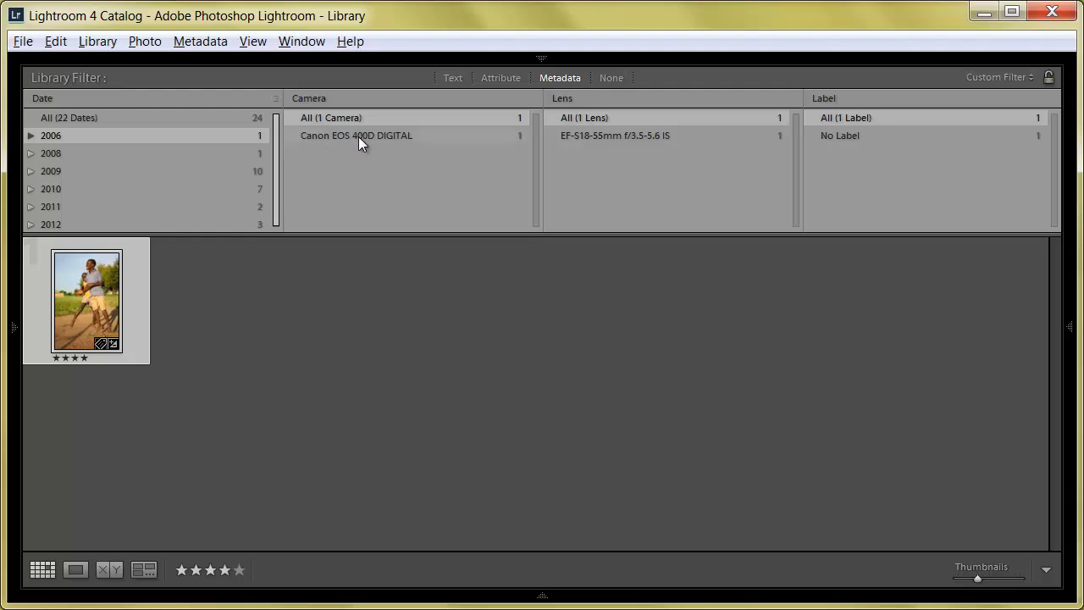
{"action": "left_click", "coordinate": [66, 174]}
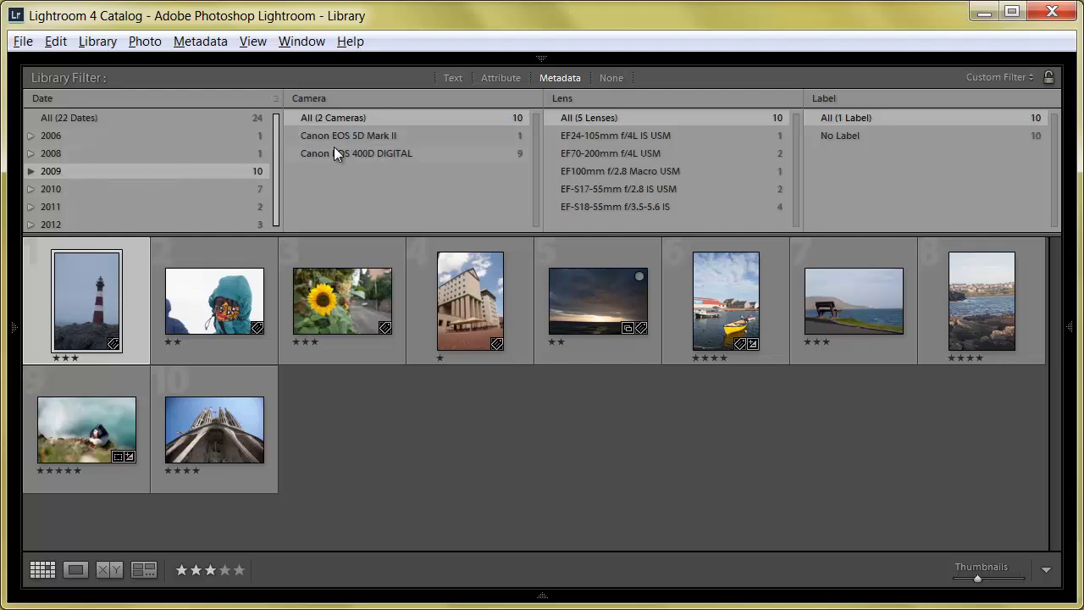
{"action": "left_click", "coordinate": [364, 138]}
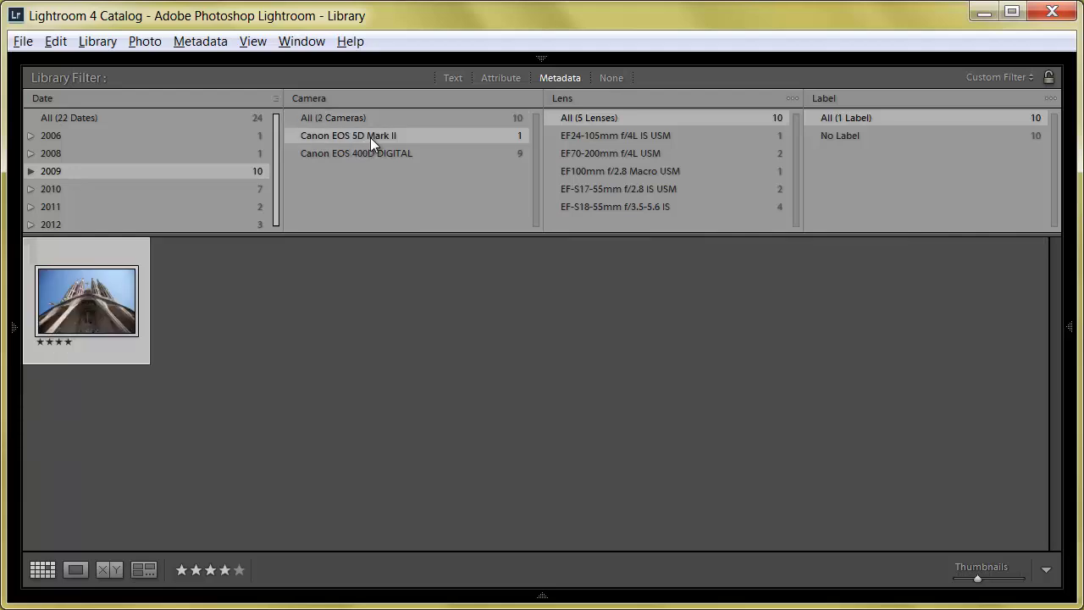
{"action": "left_click", "coordinate": [613, 137]}
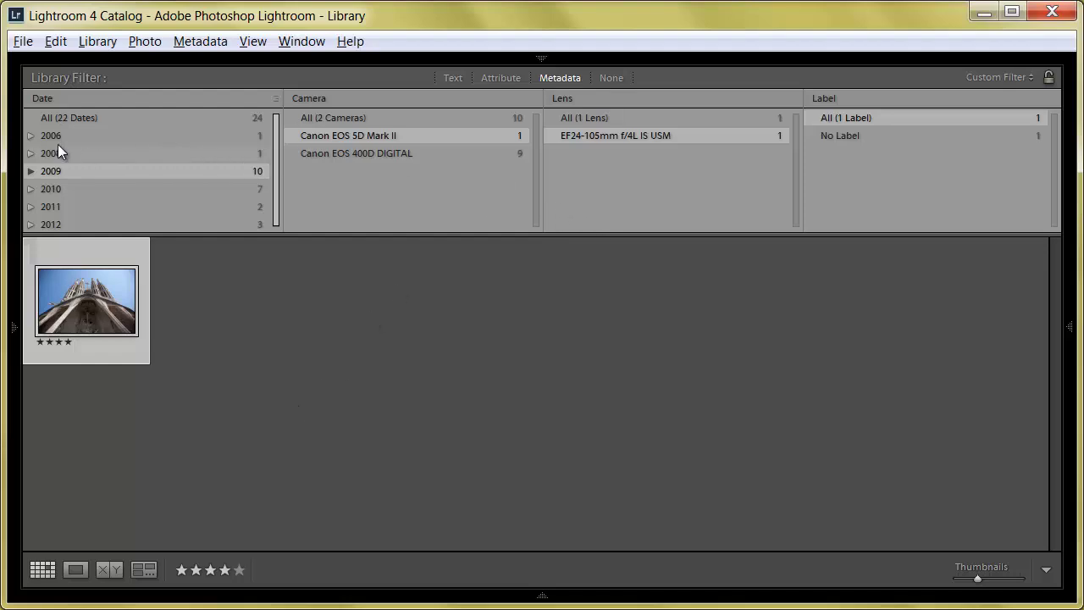
{"action": "left_click", "coordinate": [55, 117]}
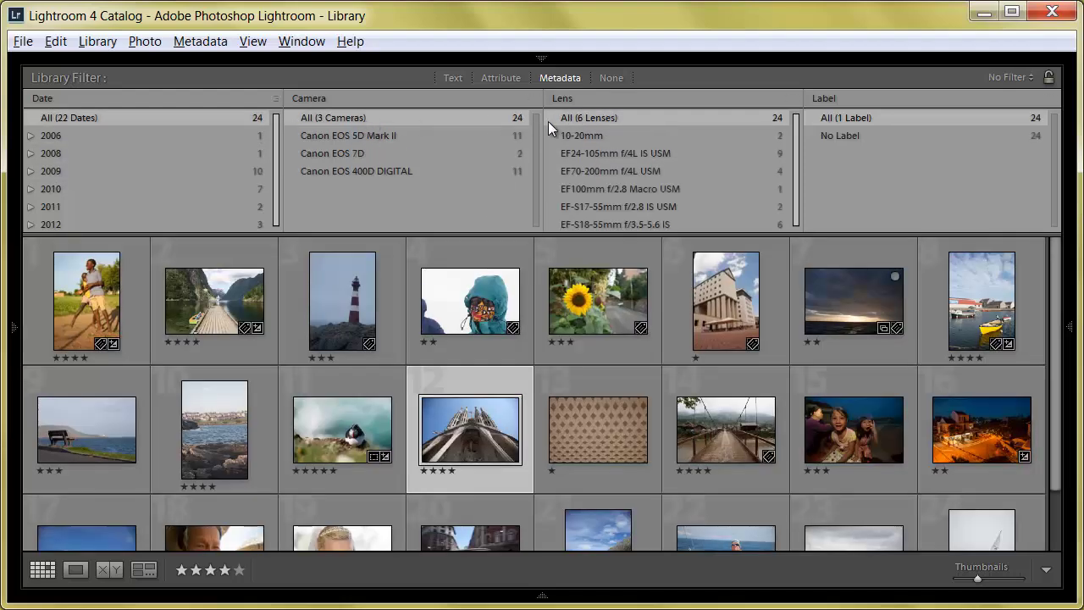
Set the four metadata columns to Camera, Lens, Focal Length and Shutter Speed.
{"action": "left_click", "coordinate": [40, 100]}
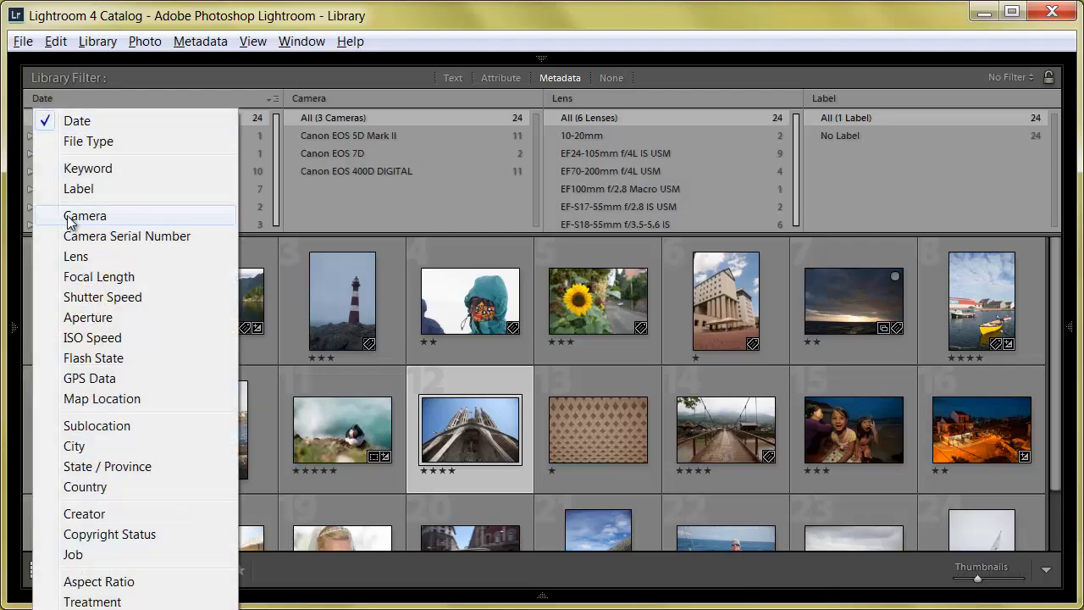
{"action": "left_click", "coordinate": [73, 216]}
{"action": "left_click", "coordinate": [321, 99]}
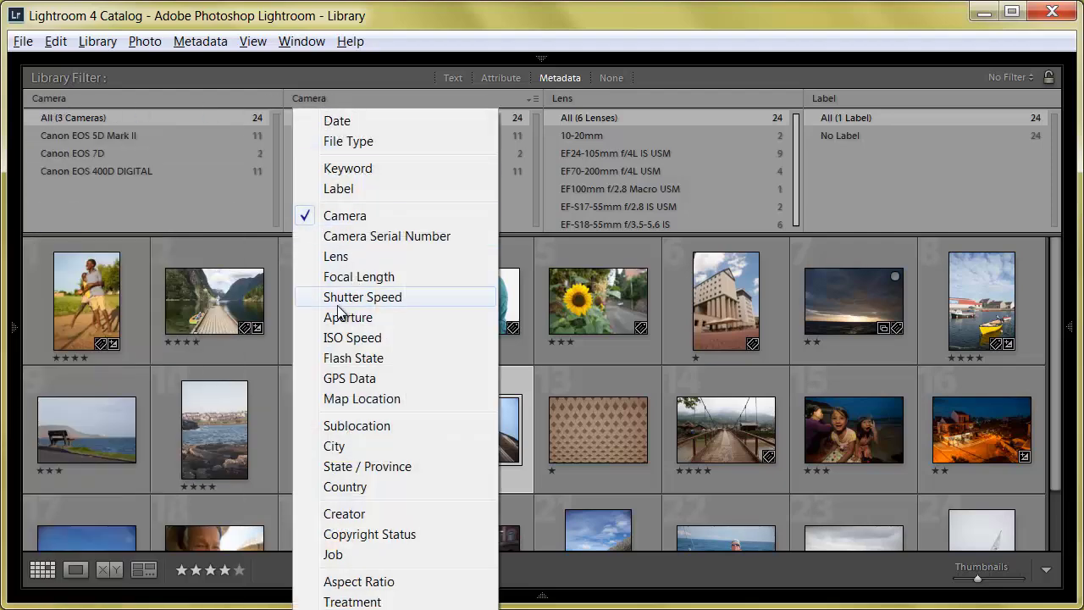
{"action": "left_click", "coordinate": [336, 257]}
{"action": "left_click", "coordinate": [552, 97]}
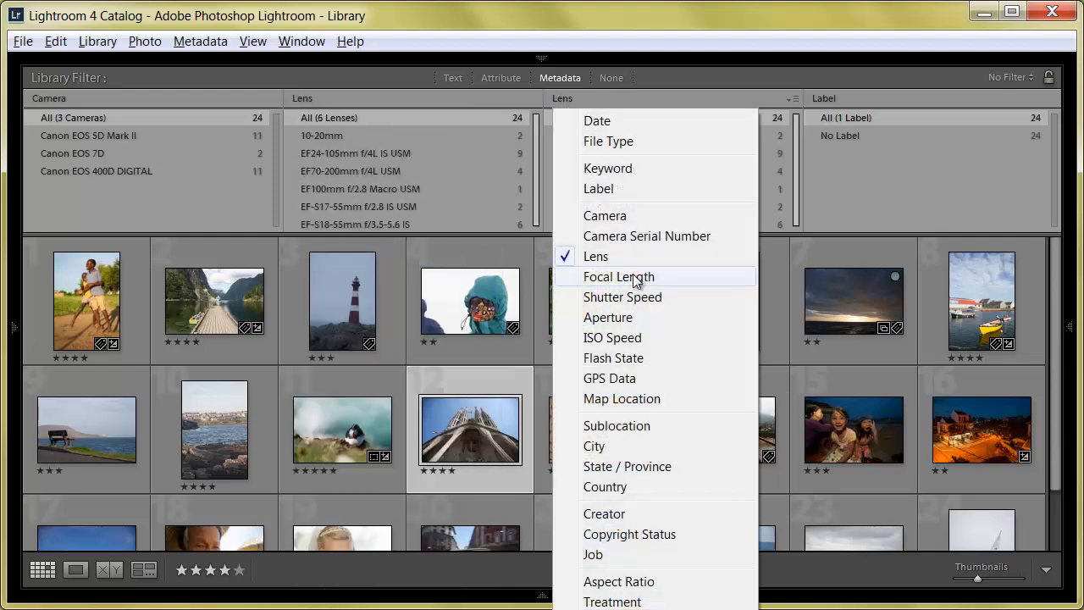
{"action": "left_click", "coordinate": [637, 277]}
{"action": "left_click", "coordinate": [822, 99]}
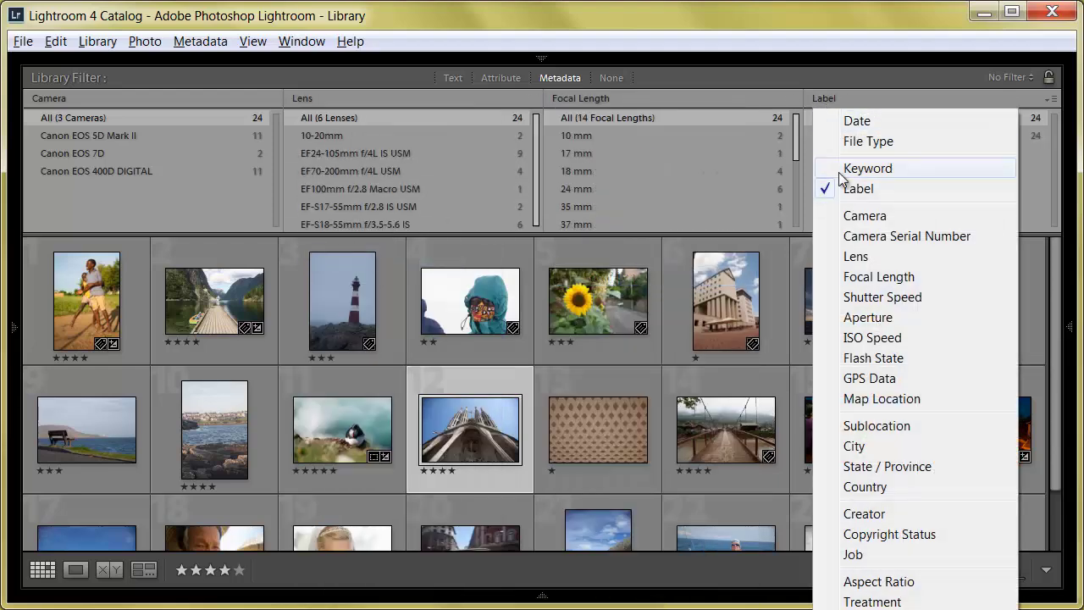
{"action": "left_click", "coordinate": [866, 297]}
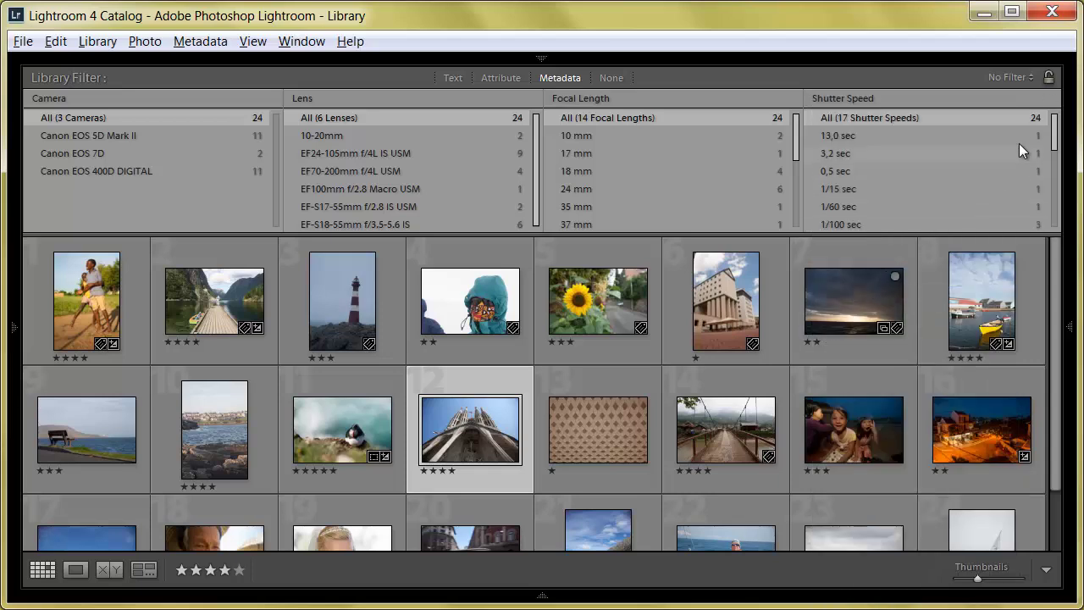
Add a fifth metadata column filtering by Aperture.
{"action": "left_click", "coordinate": [1051, 101]}
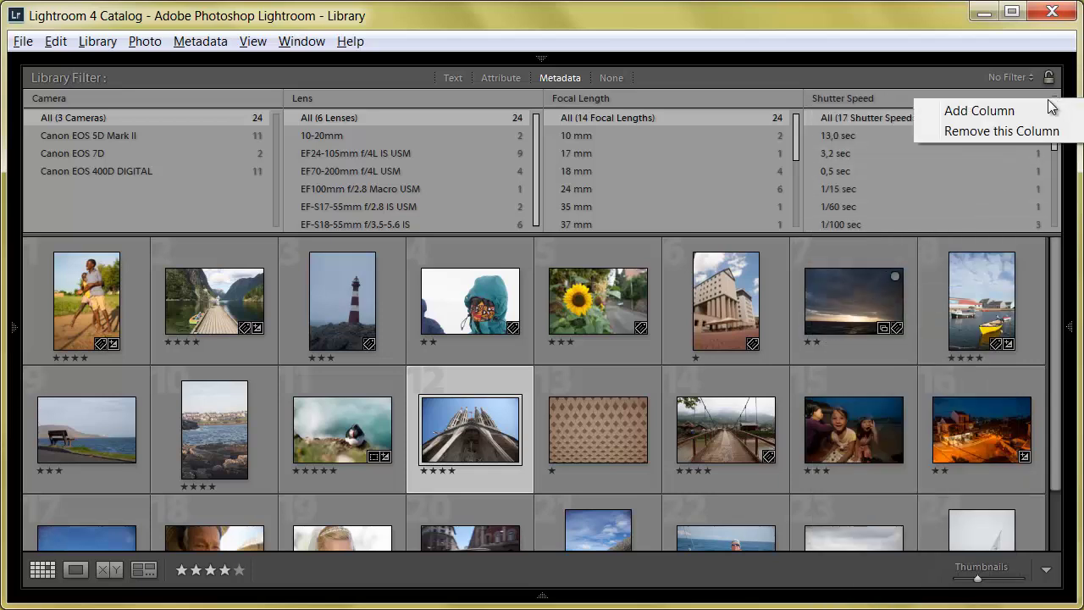
{"action": "left_click", "coordinate": [984, 112]}
{"action": "left_click", "coordinate": [894, 105]}
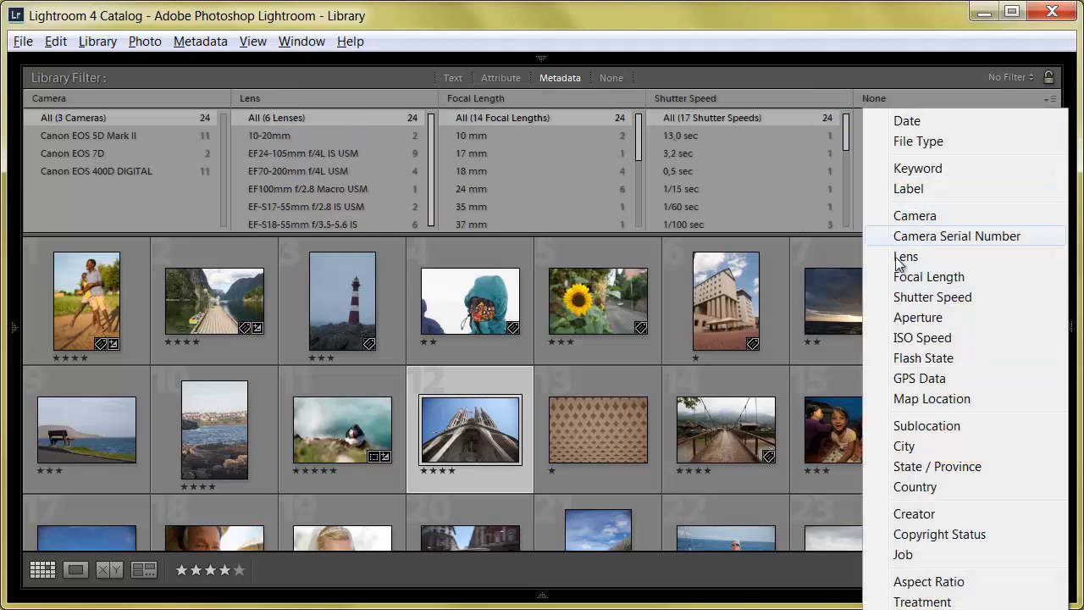
{"action": "left_click", "coordinate": [902, 319]}
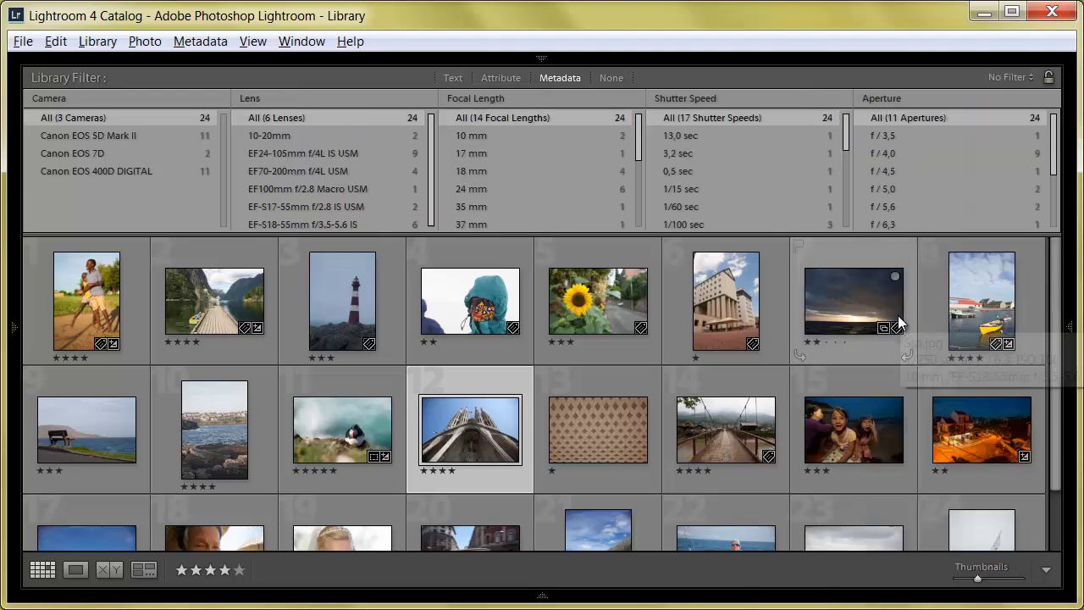
Filter to Canon EOS 400D DIGITAL and EF-S18-55mm f/3.5-5.6 IS, trying apertures f/14 and f/4,0.
{"action": "left_click", "coordinate": [98, 172]}
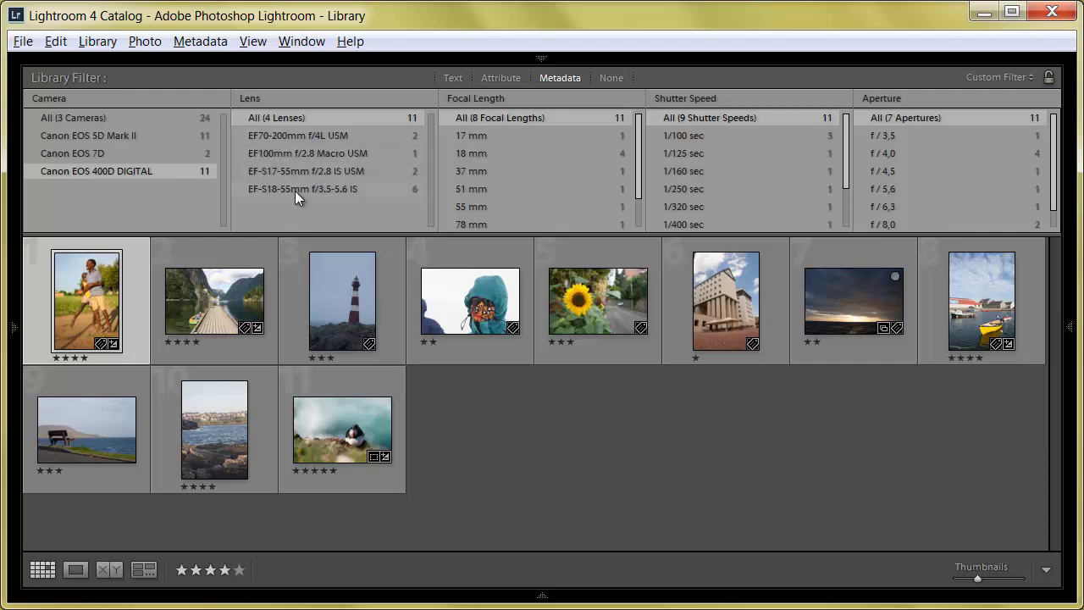
{"action": "left_click", "coordinate": [266, 189]}
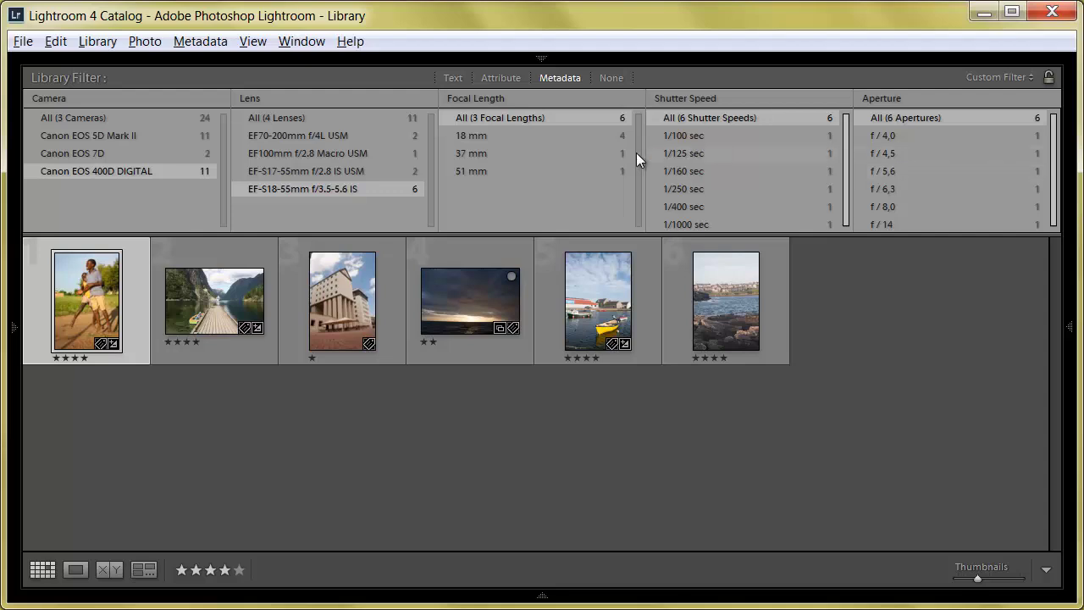
{"action": "scroll", "coordinate": [974, 195], "scroll_direction": "down", "scroll_amount": 1}
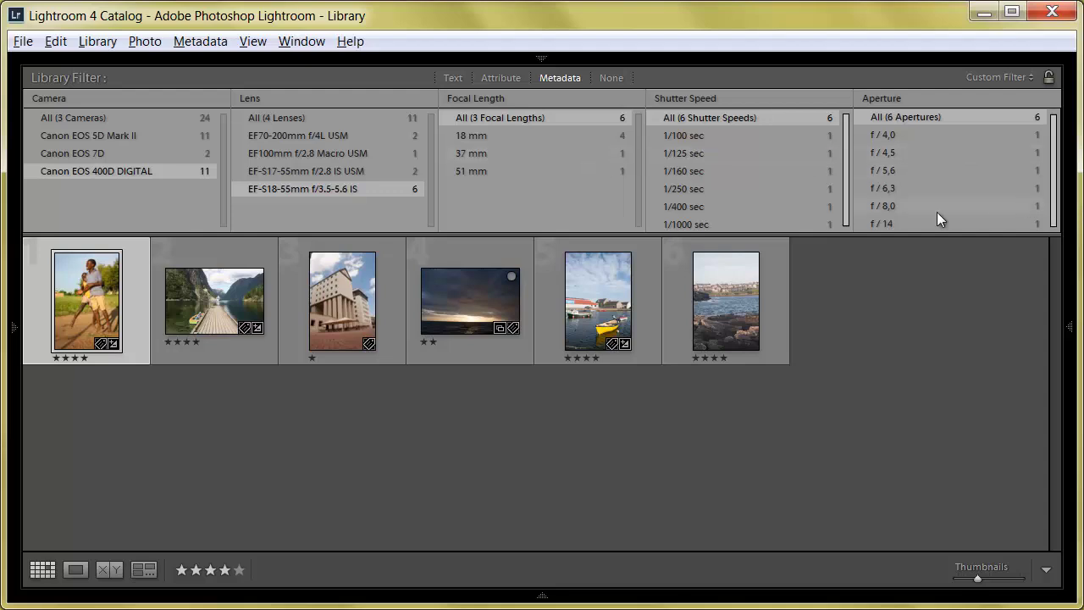
{"action": "left_click", "coordinate": [893, 223]}
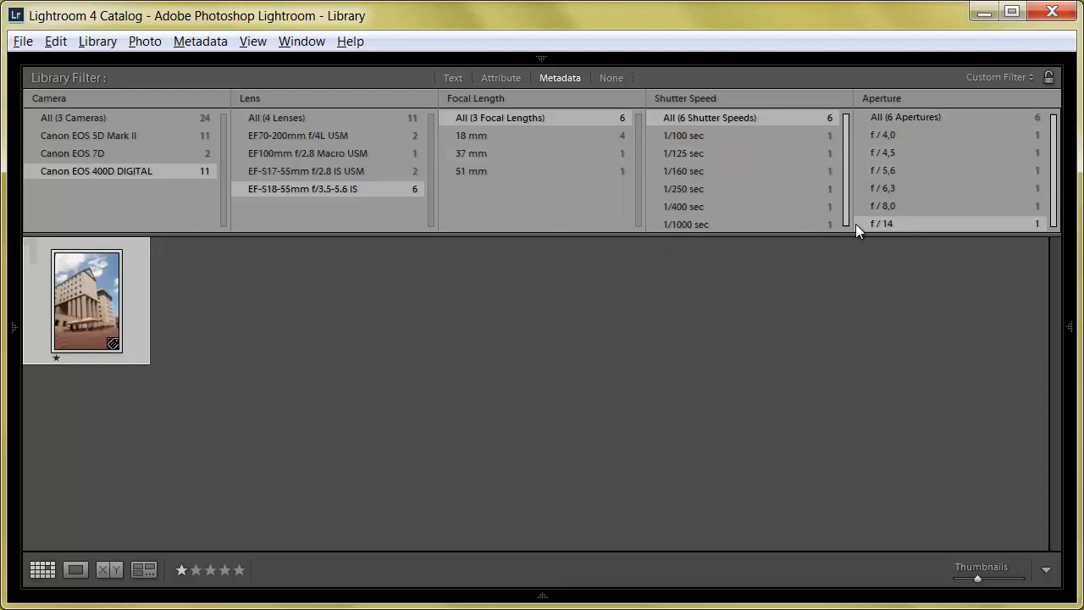
{"action": "left_click", "coordinate": [881, 138]}
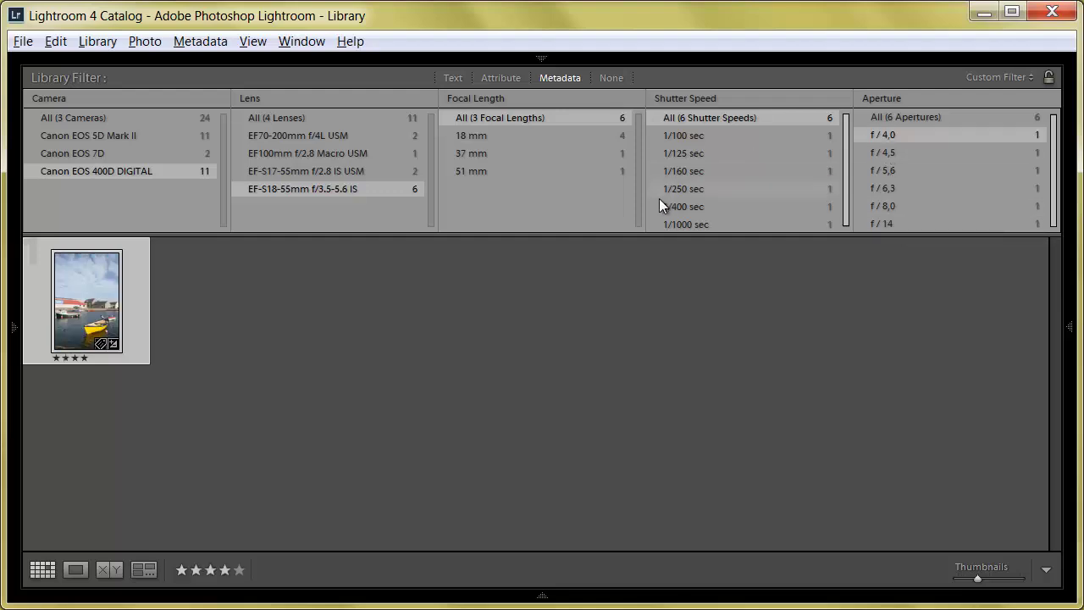
Settle the shutter filter on 1/250 sec, then restore the left panel and module bar.
{"action": "left_click", "coordinate": [702, 223]}
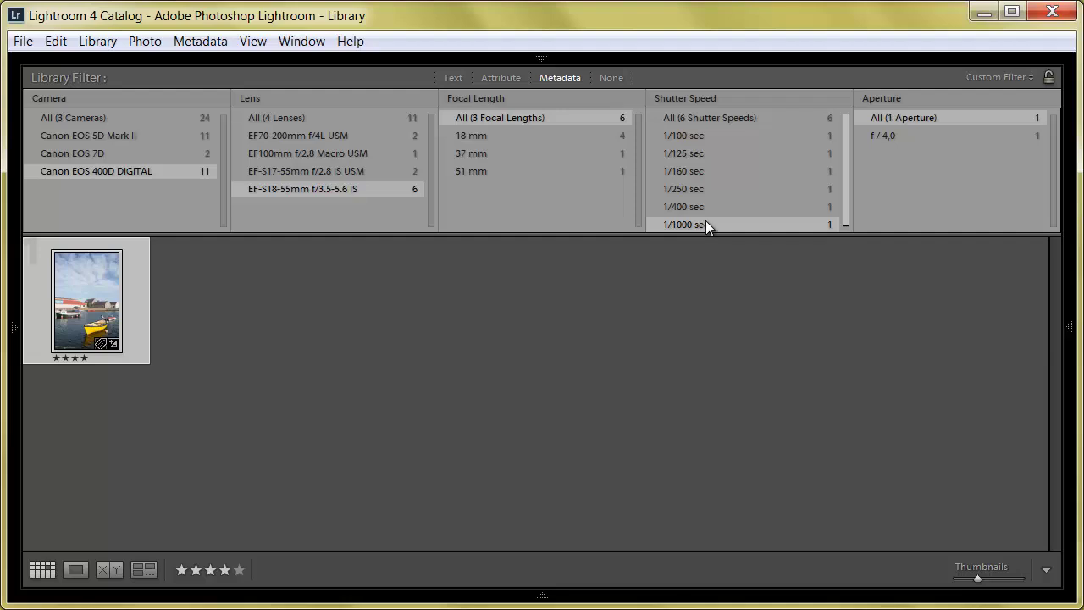
{"action": "left_click", "coordinate": [691, 137]}
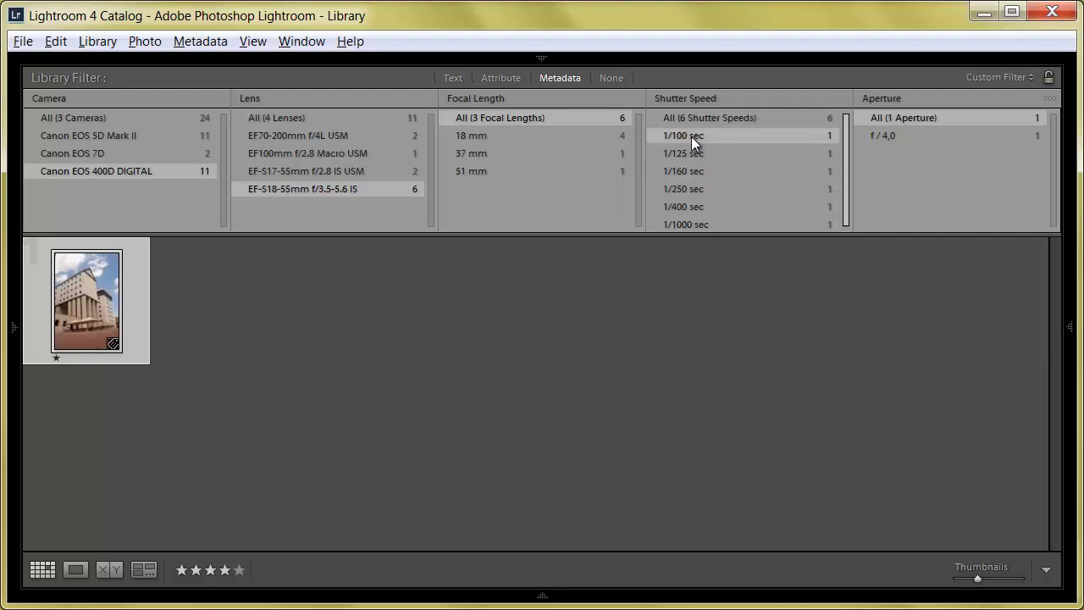
{"action": "left_click", "coordinate": [692, 190]}
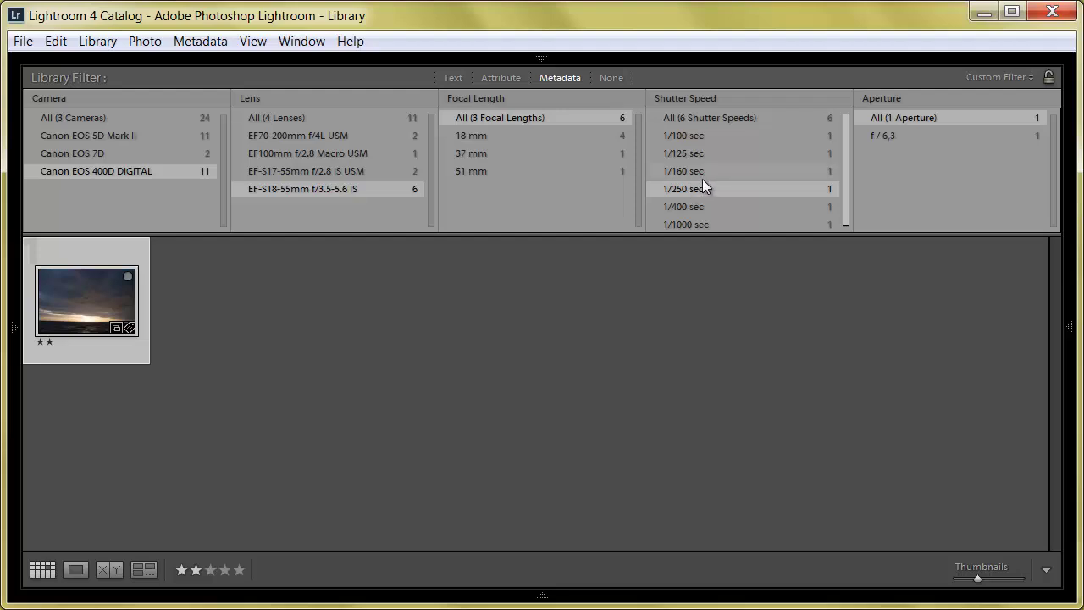
{"action": "left_click", "coordinate": [9, 327]}
{"action": "left_click", "coordinate": [539, 56]}
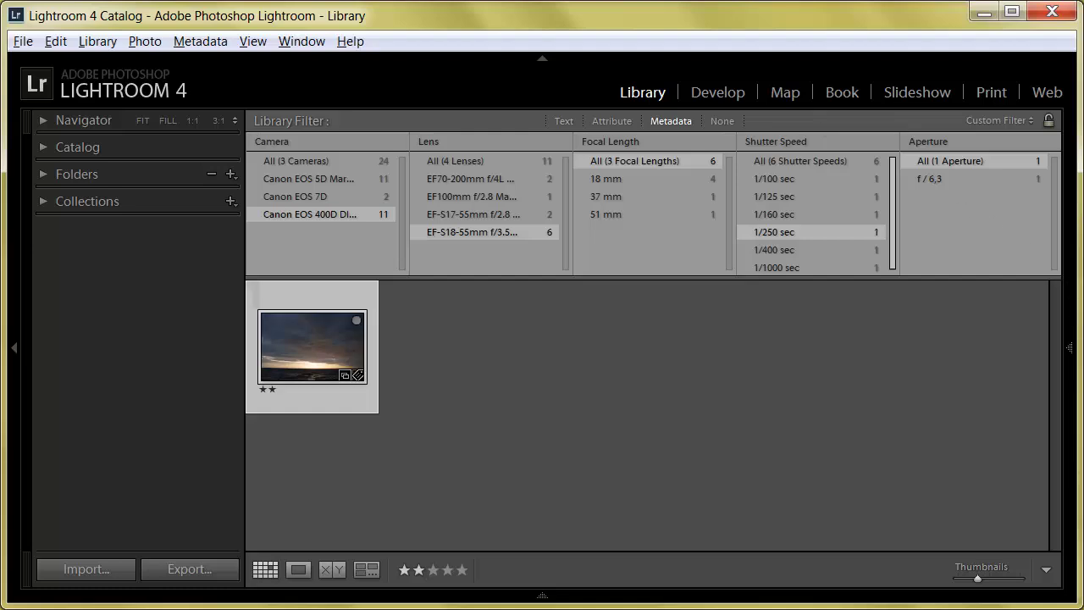
Show the right Histogram panel group, the filmstrip and the grid toolbar again.
{"action": "left_click", "coordinate": [1071, 349]}
{"action": "left_click", "coordinate": [540, 596]}
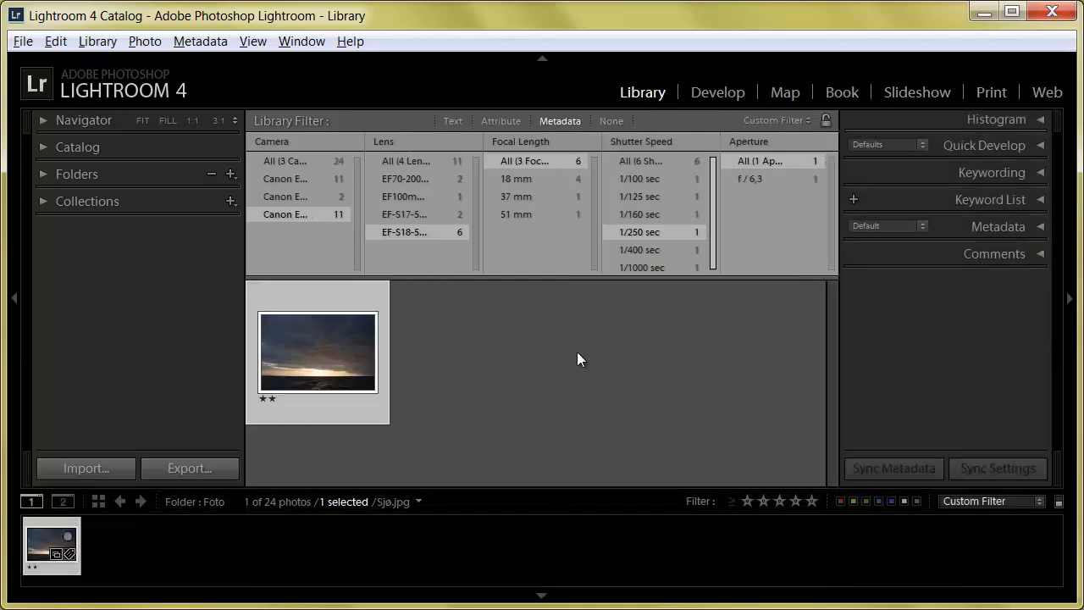
{"action": "key", "text": "t"}
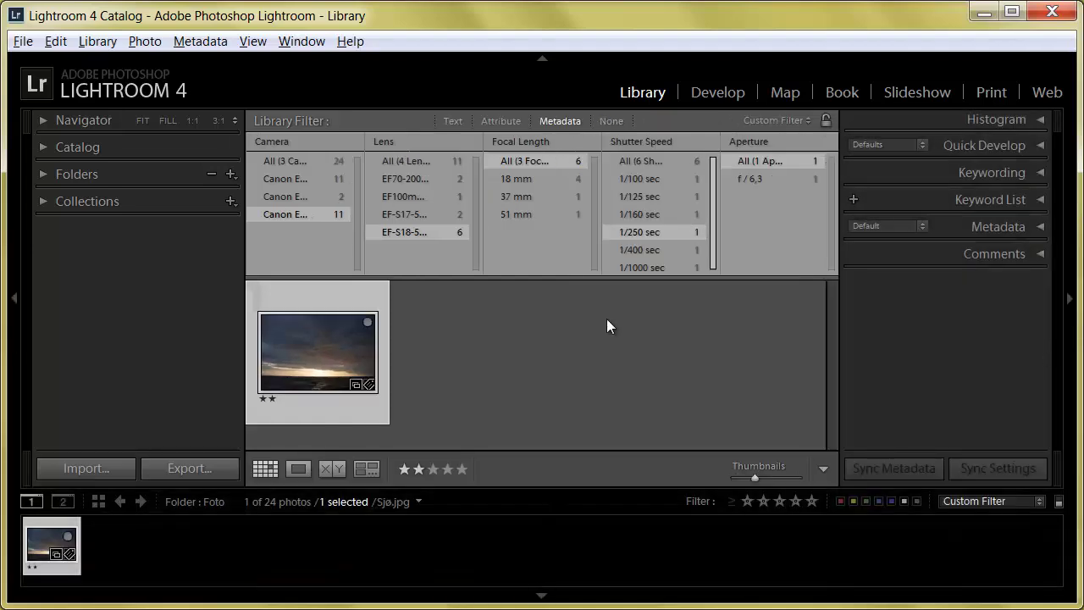